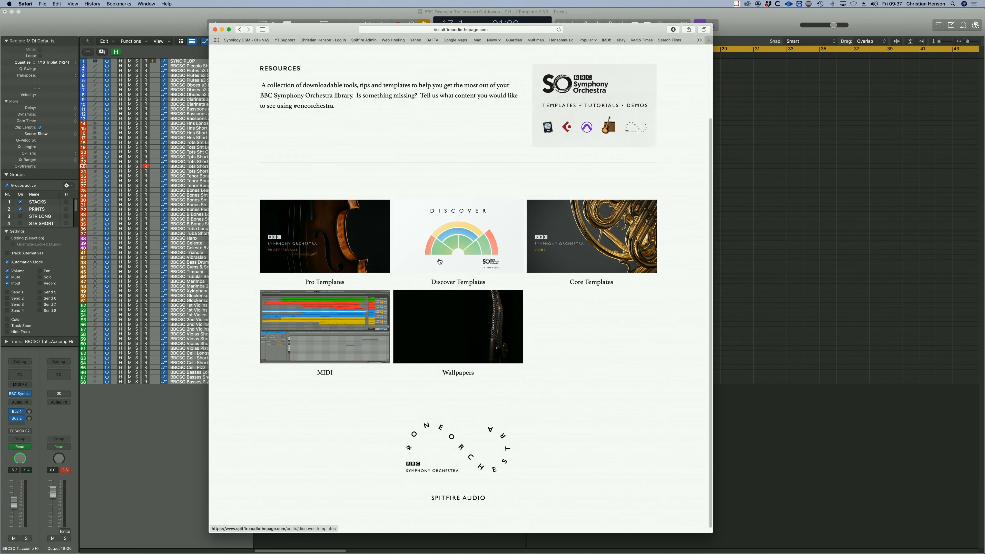
# - Download the Logic templates for BBC Symphony Orchestra Core and select the BBCSO Template Core 3 - Multiple Instance - Simple St Mix folder
pyautogui.click(579, 253)
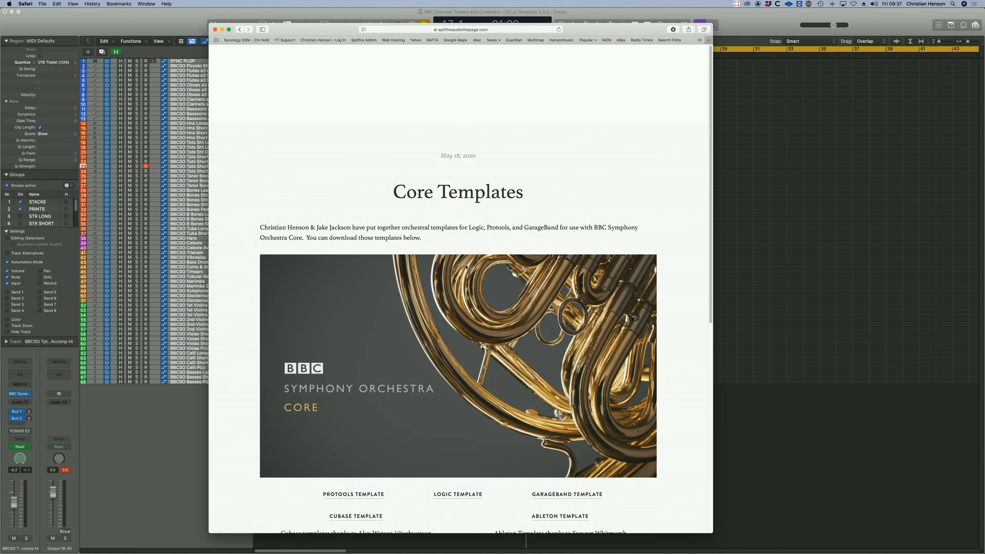
pyautogui.scroll(-5, 504, 294)
pyautogui.click(467, 337)
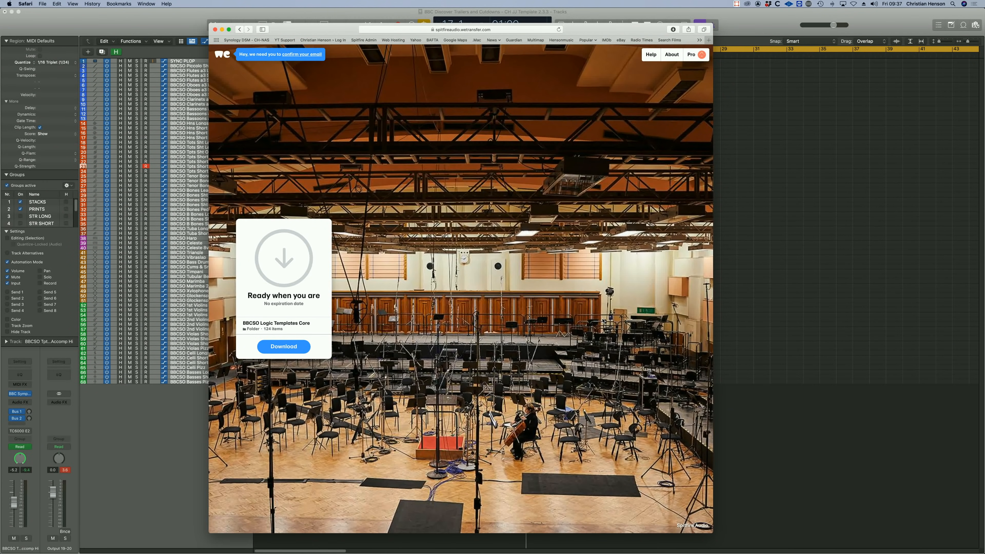
pyautogui.click(294, 350)
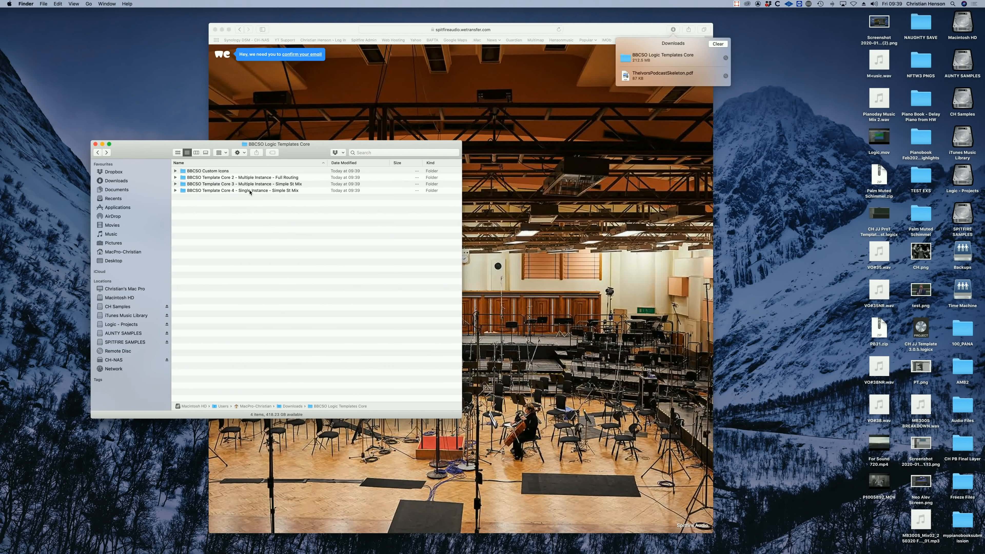
pyautogui.click(247, 184)
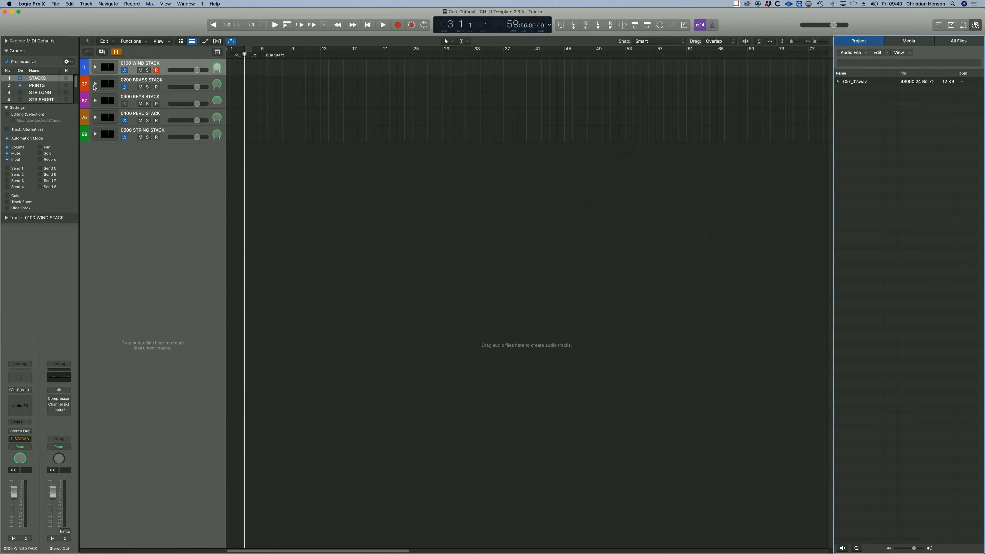
# - Expand 0200 BRASS STACK, look through its instrument tracks and collapse it again
pyautogui.click(95, 84)
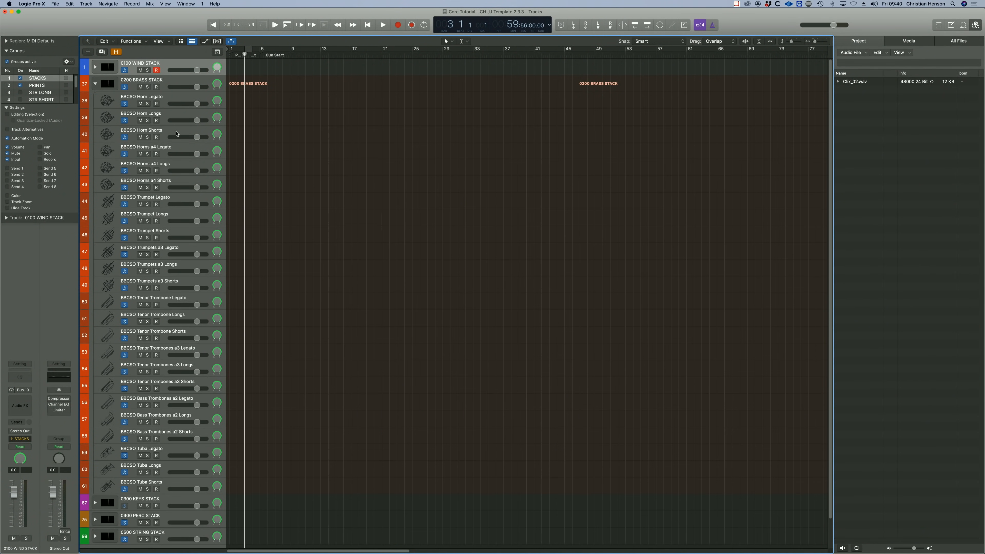
pyautogui.scroll(-2, 176, 134)
pyautogui.scroll(2, 176, 133)
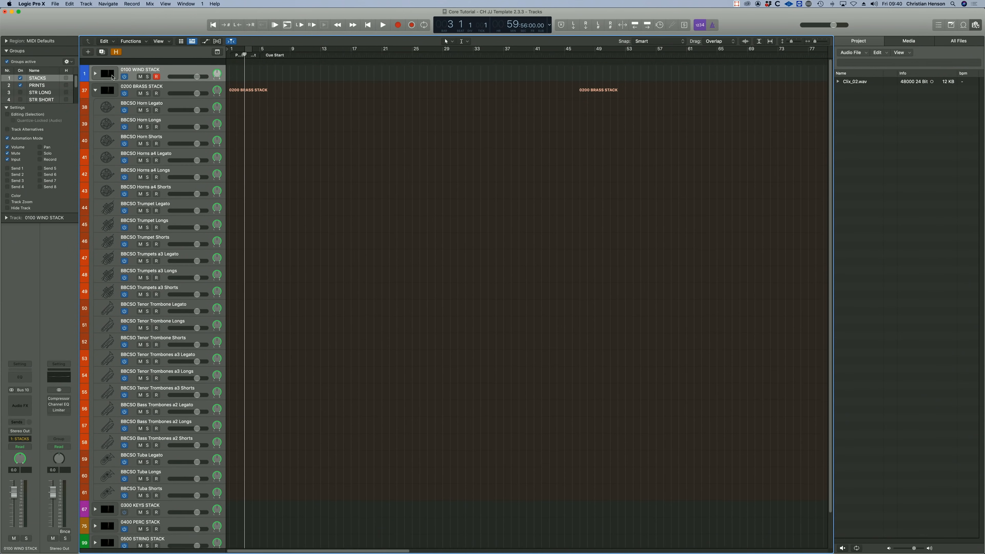
pyautogui.click(94, 84)
# - Show the mixer, review the template's channel strips up to the reverb and master channels, and open the all-files browser
pyautogui.press('x')
pyautogui.hscroll(5, 349, 287)
pyautogui.hscroll(5, 349, 287)
pyautogui.hscroll(15, 389, 385)
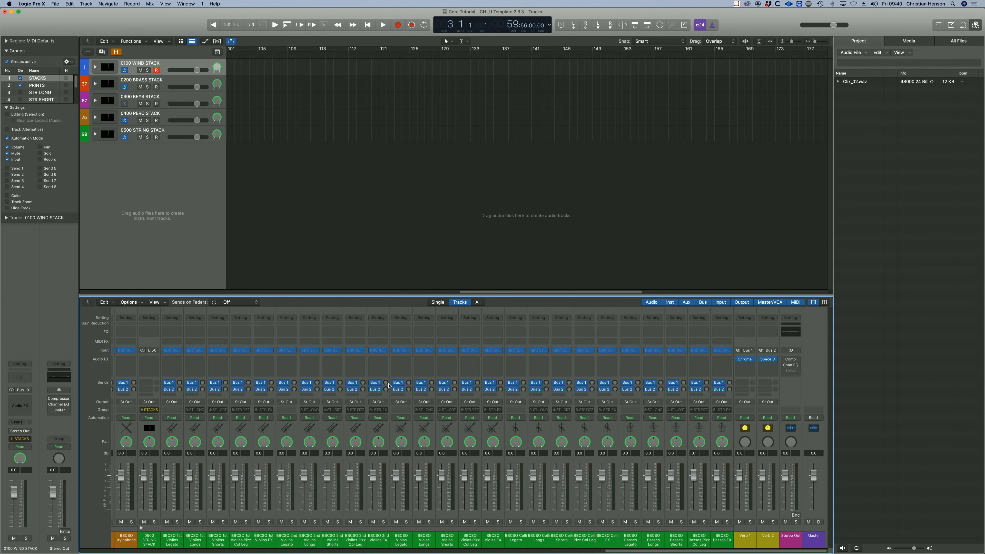
pyautogui.hscroll(-15, 389, 386)
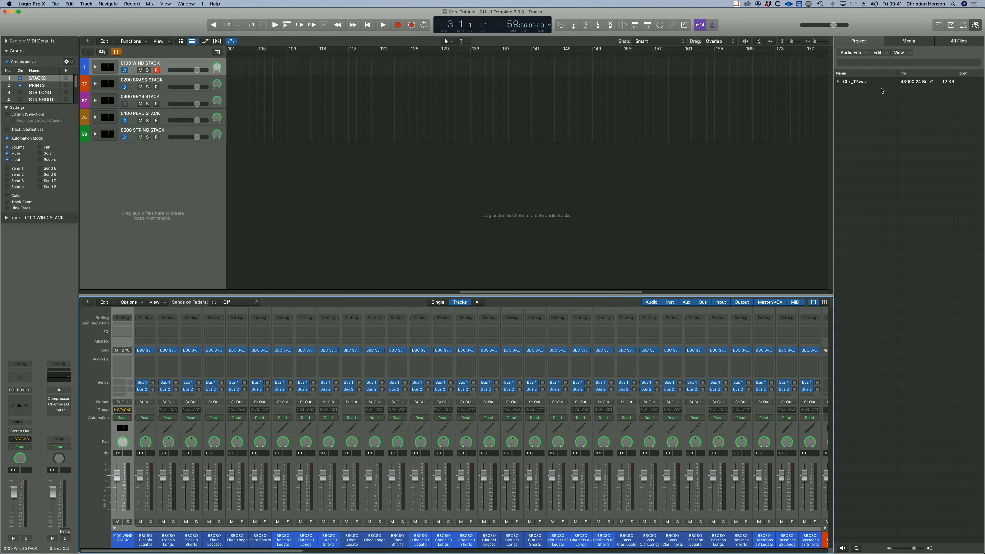
pyautogui.click(918, 43)
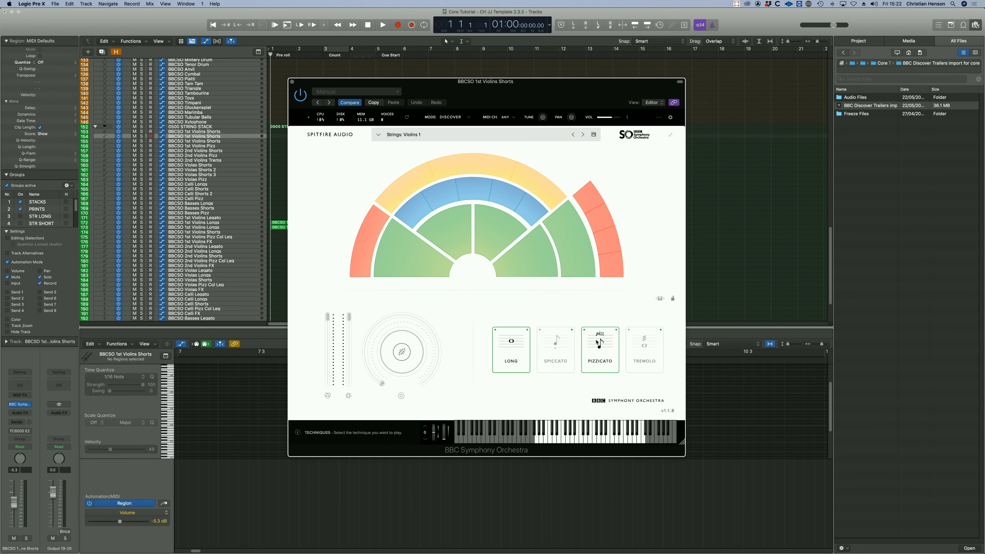
# - Switch the BBCSO 1st Violins Shorts instrument to Core mode and reload its Violins 1 preset
pyautogui.click(470, 117)
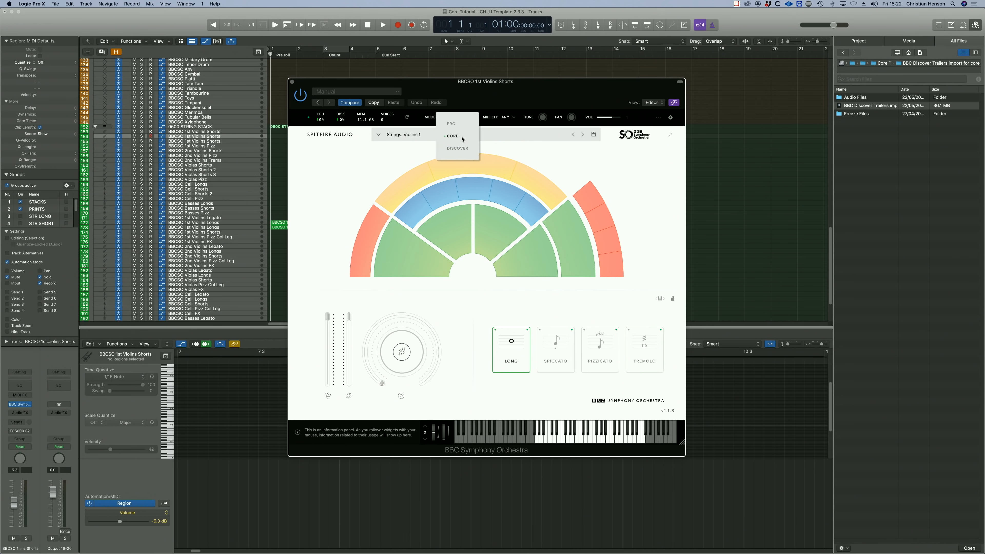
pyautogui.click(463, 138)
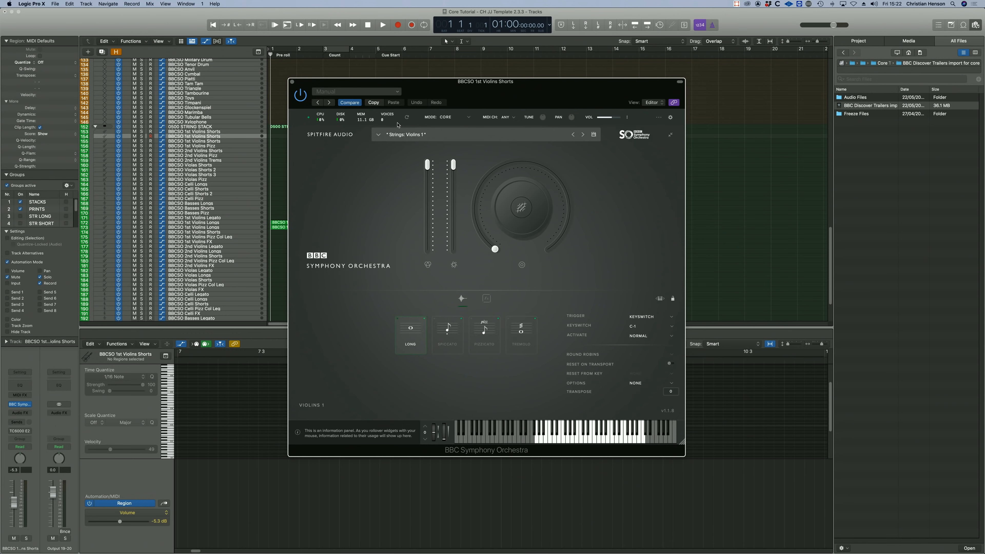
pyautogui.click(378, 134)
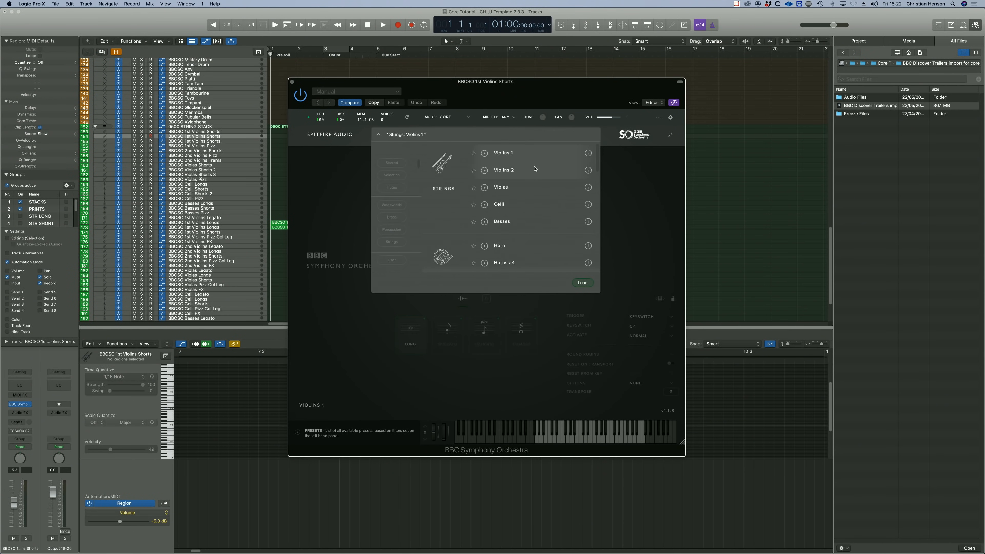
pyautogui.click(585, 283)
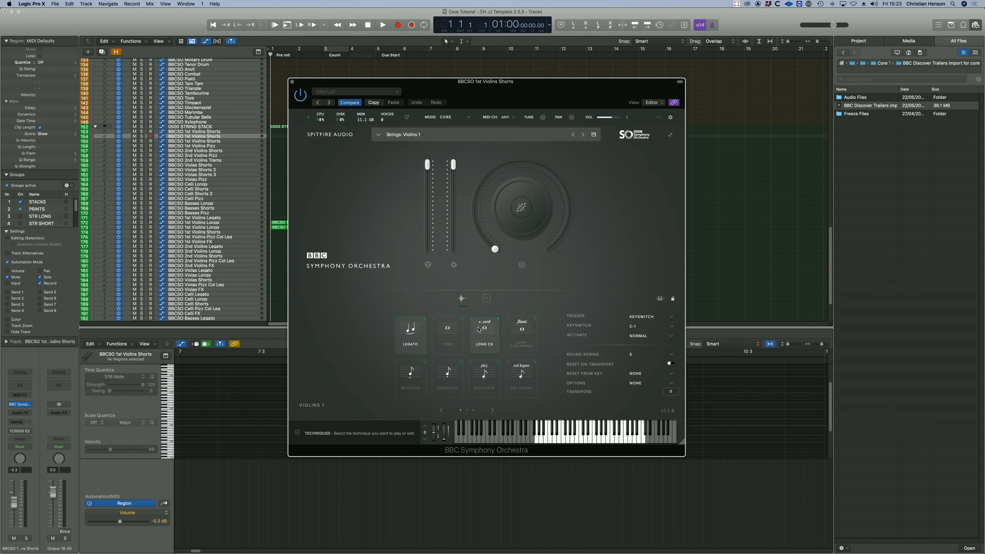
# - Try several Violins 1 techniques, including Legato and Staccato, and look through the remaining technique pages in Core mode
pyautogui.click(447, 331)
pyautogui.click(404, 346)
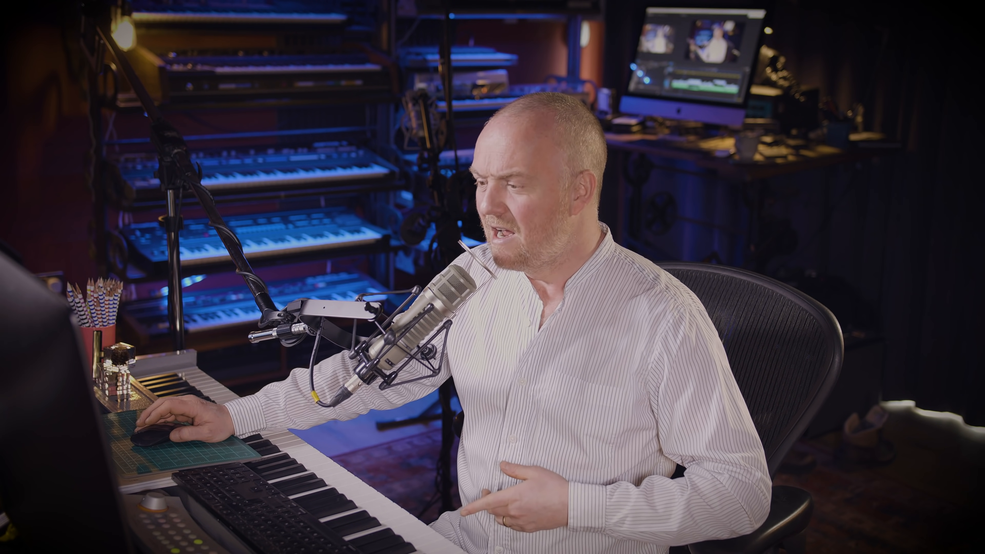
pyautogui.click(417, 384)
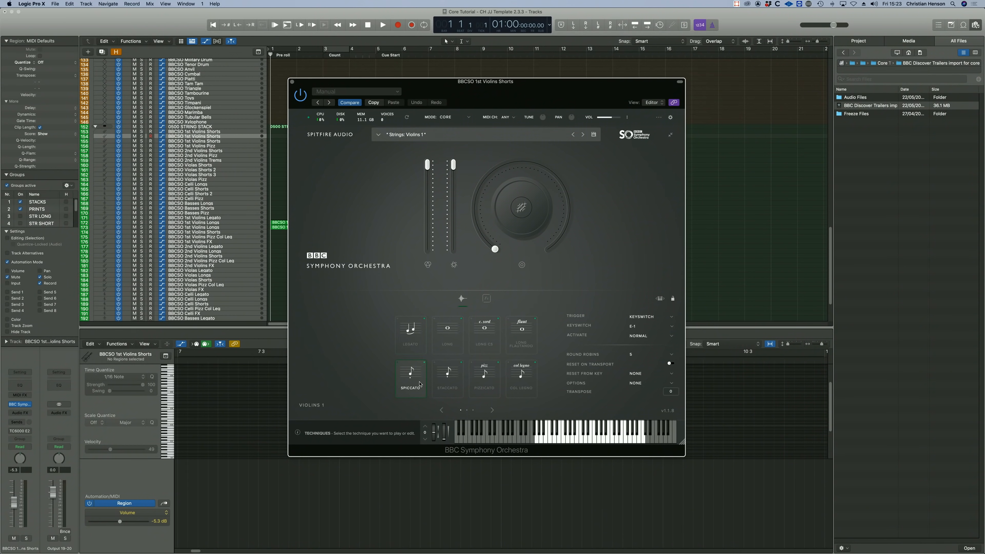
pyautogui.click(448, 381)
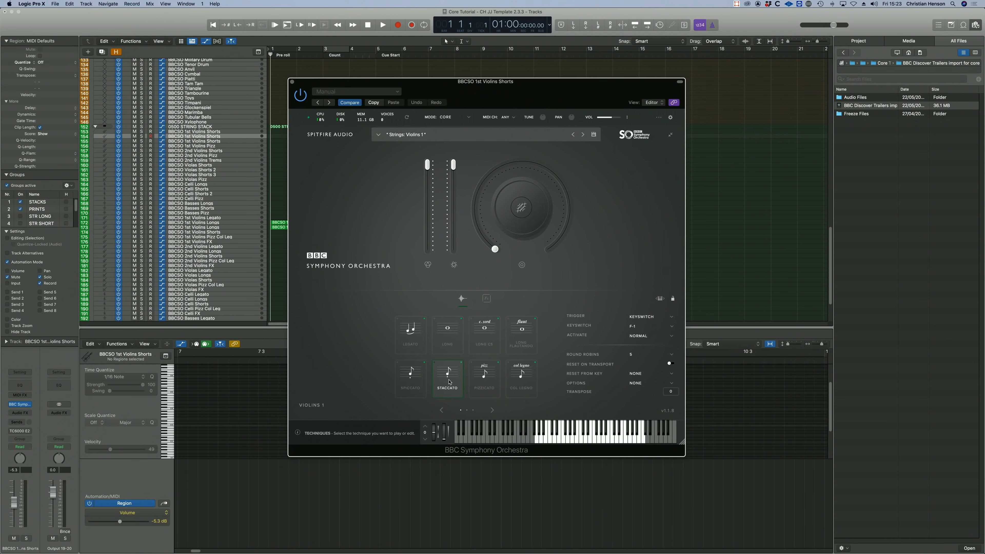
pyautogui.click(468, 410)
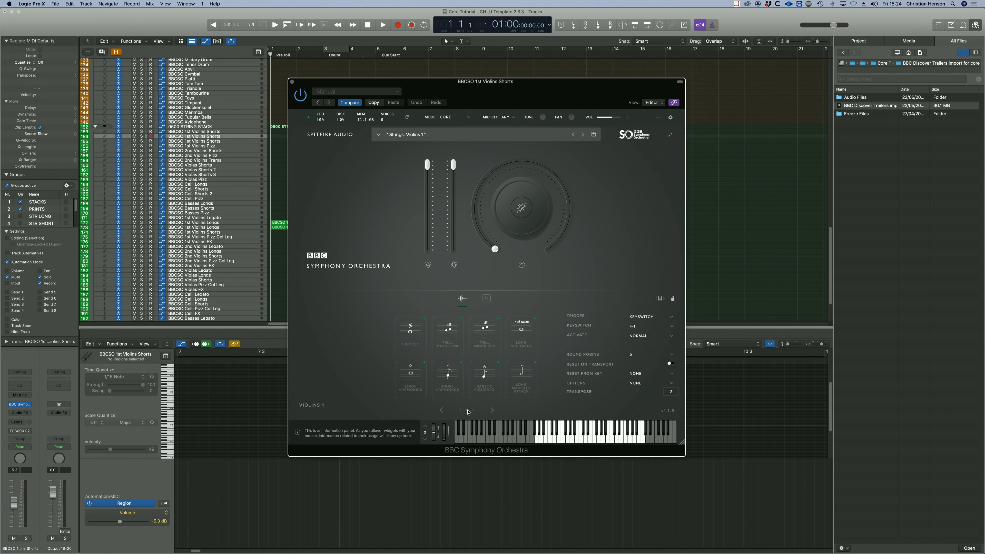
pyautogui.click(473, 411)
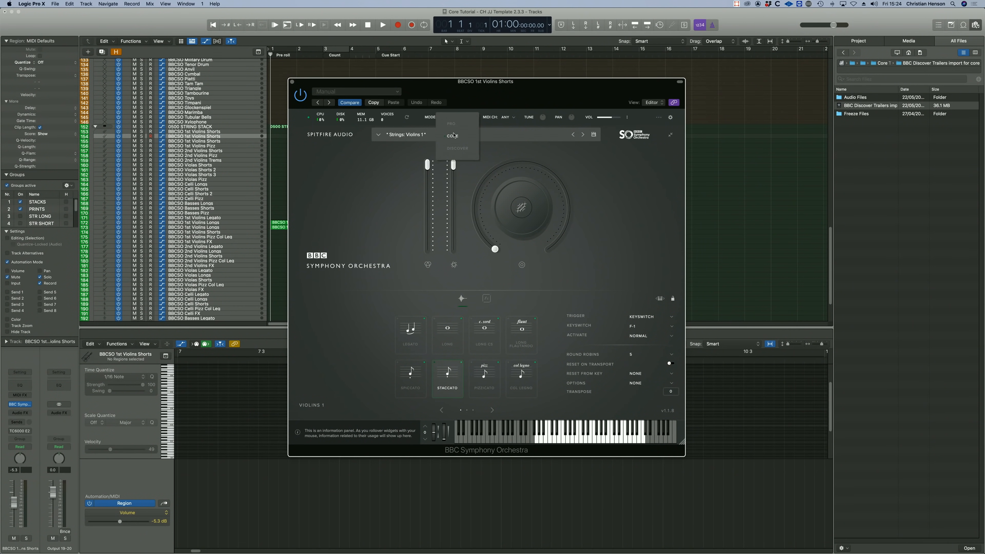
# - Switch the violins instrument to Pro mode and look through all of its technique pages
pyautogui.click(451, 124)
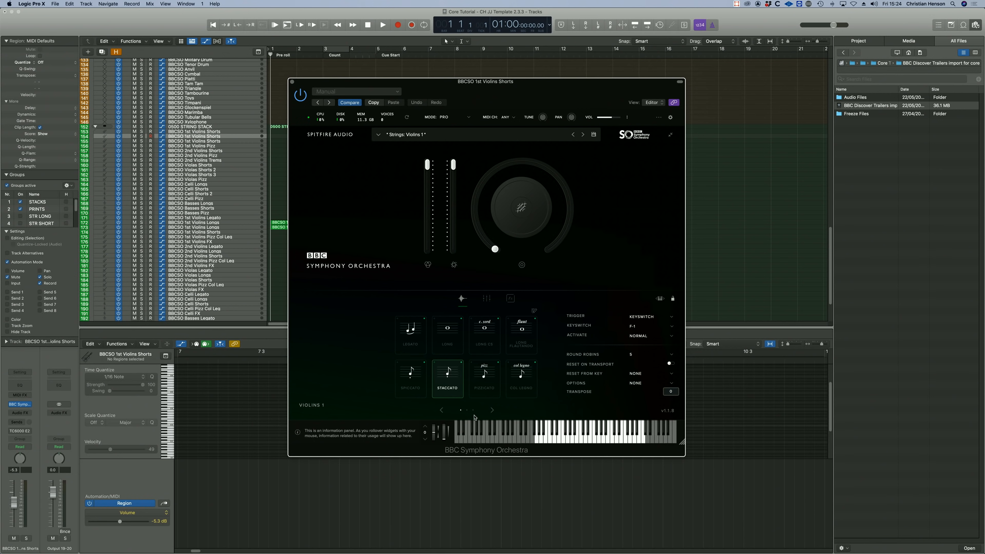
pyautogui.click(491, 410)
pyautogui.click(492, 410)
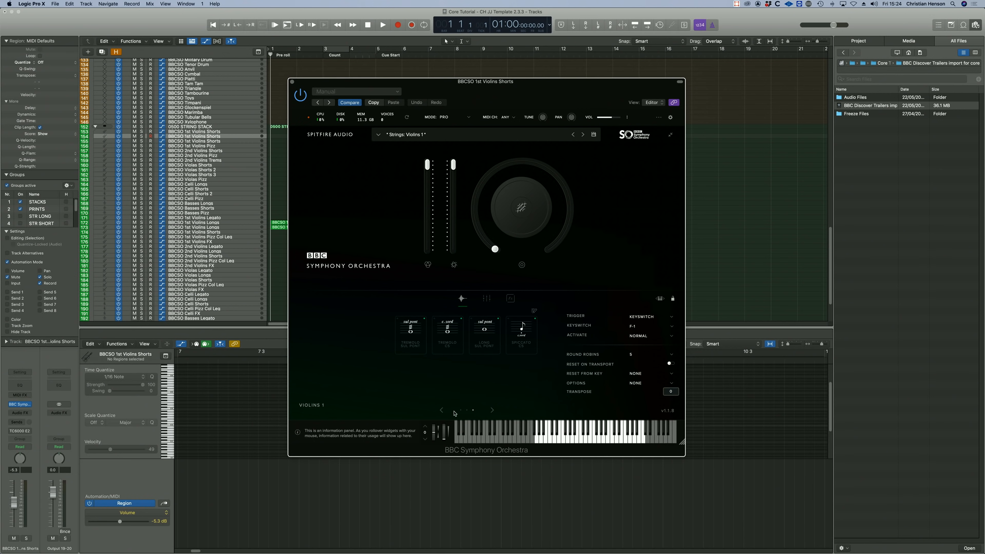
pyautogui.click(442, 410)
pyautogui.click(442, 410)
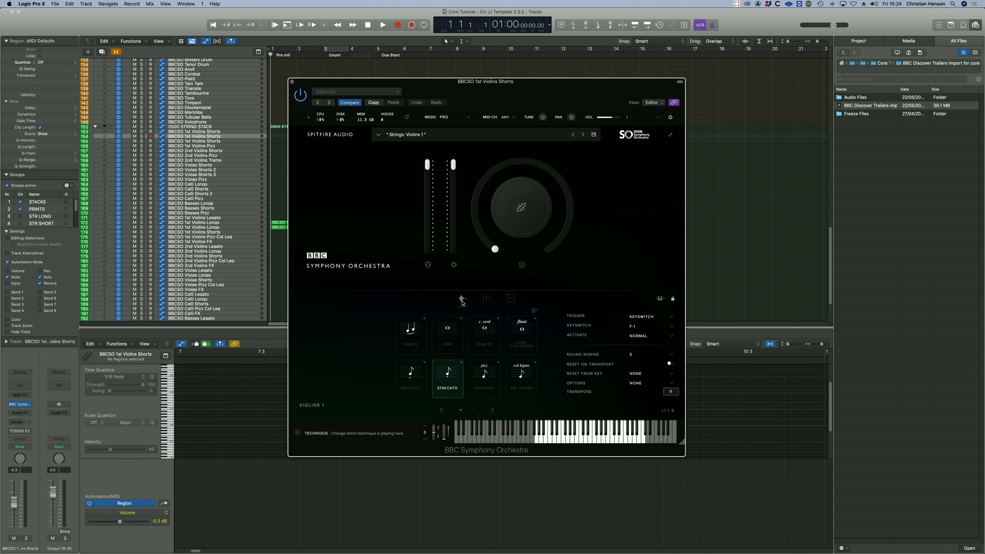
# - Examine the microphone signals on each page of the Pro signal mixer, and set the instrument mode to Discover
pyautogui.click(487, 299)
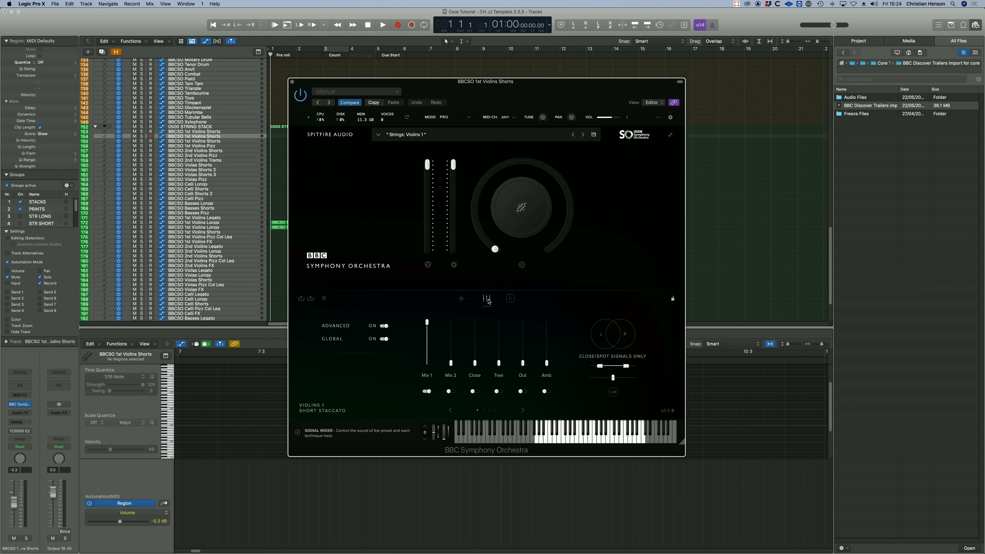
pyautogui.click(483, 410)
pyautogui.click(491, 411)
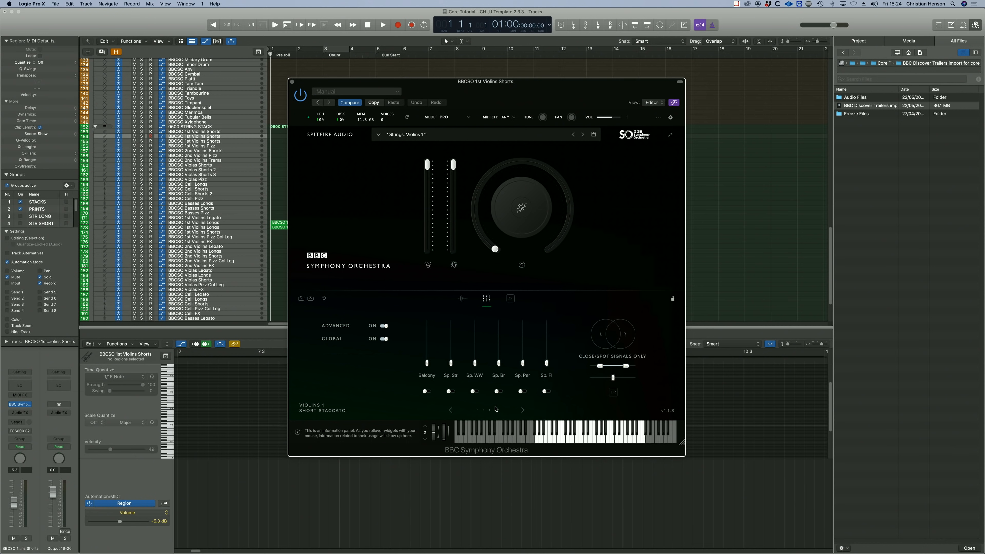
pyautogui.click(497, 411)
pyautogui.click(478, 411)
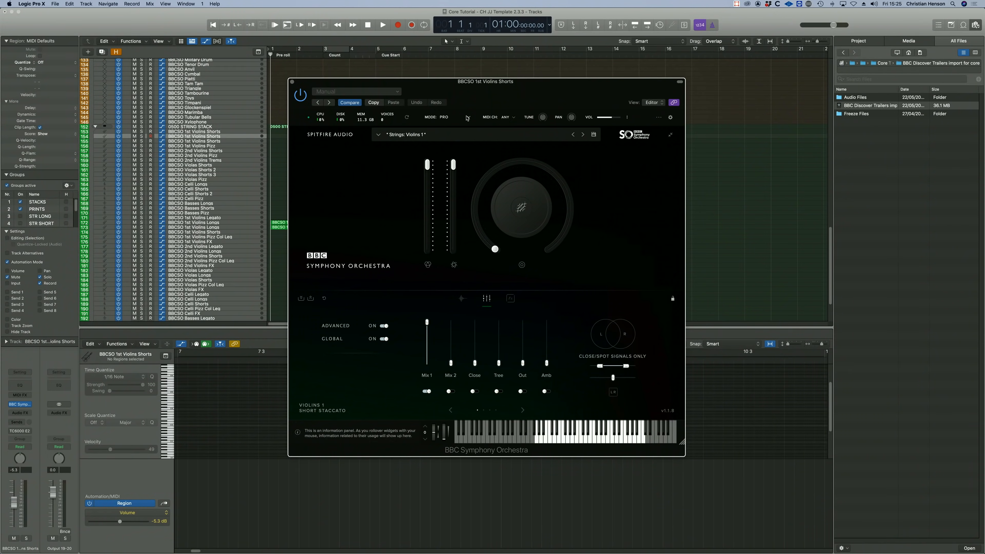
pyautogui.click(454, 117)
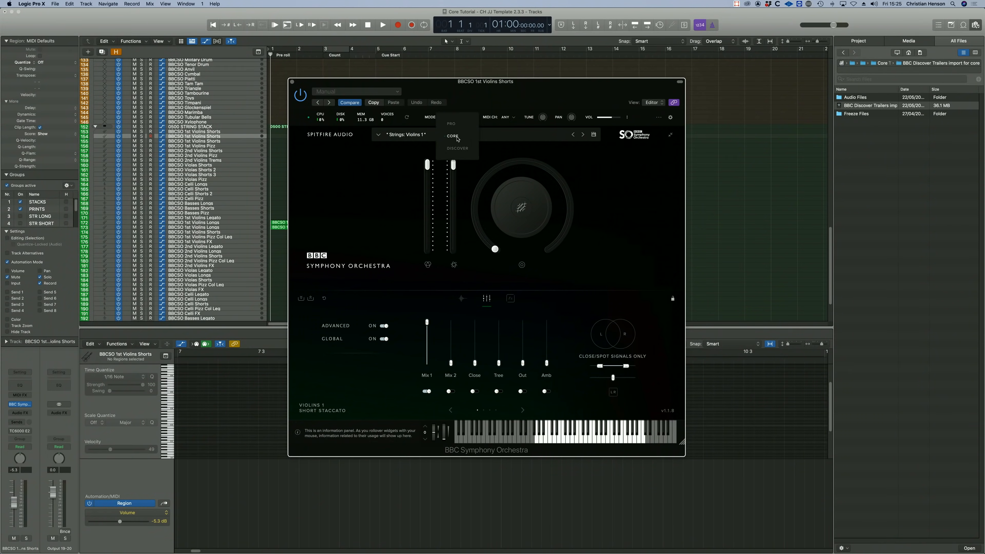
pyautogui.click(458, 148)
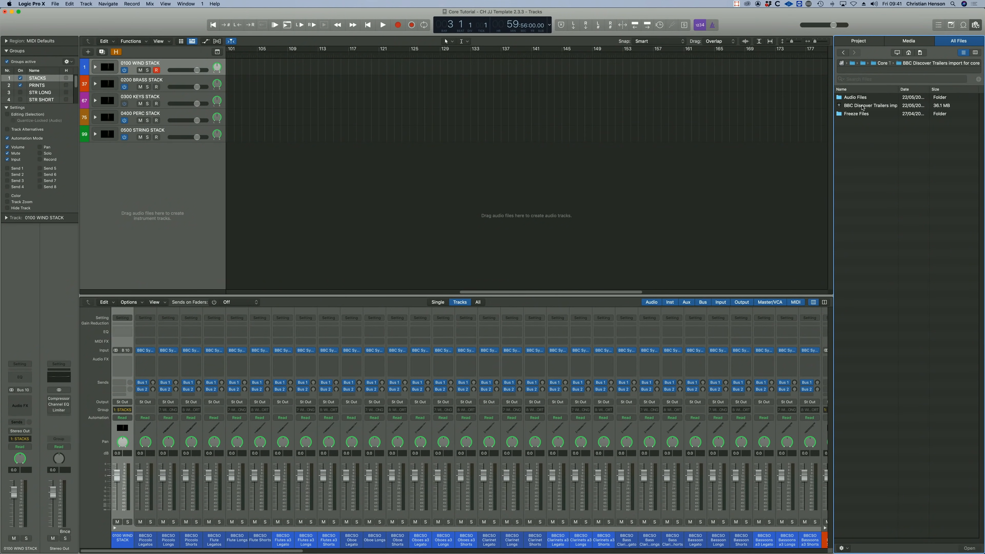
# - Import the tempo track and the tracks BBCSO Piccolo Shorts through BBCSO Basses Pizz from the BBC Discover Trailers project below the stacks
pyautogui.doubleClick(862, 108)
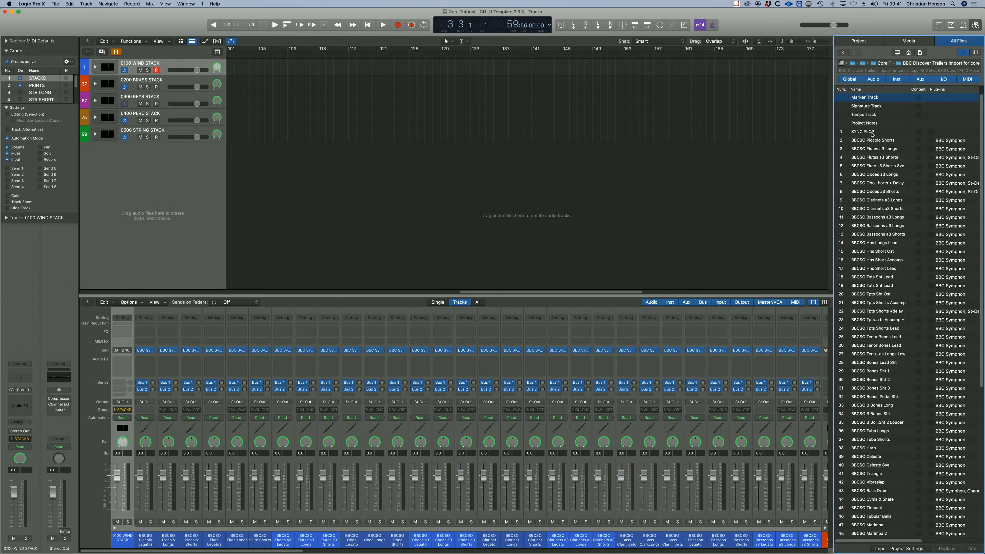
pyautogui.click(919, 114)
pyautogui.click(869, 132)
pyautogui.click(867, 142)
pyautogui.scroll(-10, 868, 144)
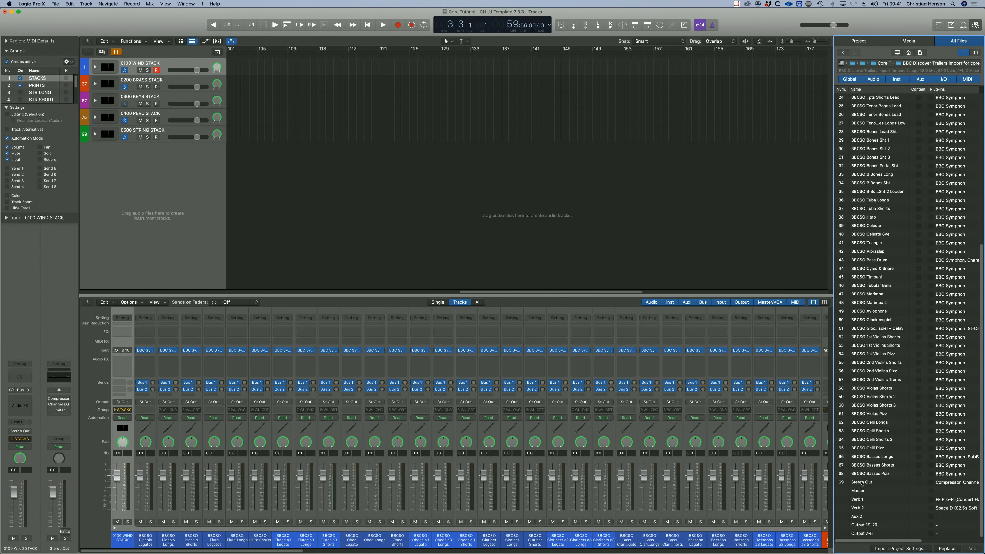
pyautogui.keyDown('shift'); pyautogui.click(861, 477); pyautogui.keyUp('shift')
pyautogui.moveTo(861, 477); pyautogui.dragTo(146, 116)
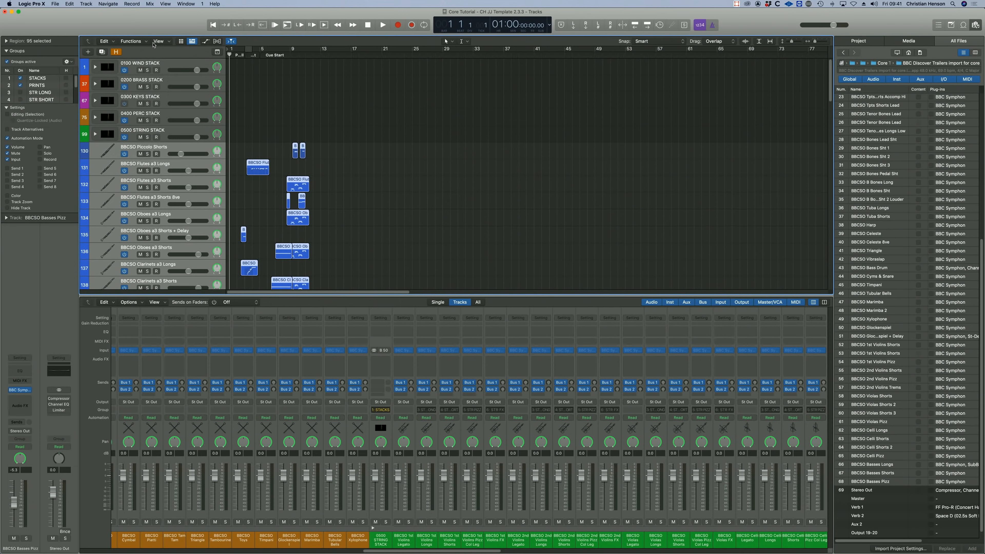
# - Move the imported woodwind tracks, starting at BBCSO Piccolo Shorts, into 0100 WIND STACK
pyautogui.click(186, 152)
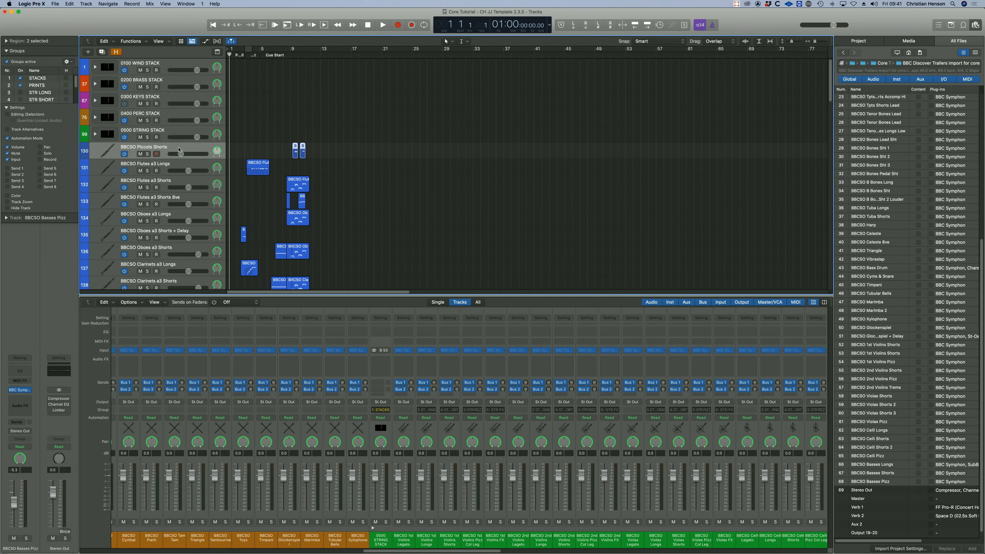
pyautogui.scroll(-5, 182, 156)
pyautogui.keyDown('shift'); pyautogui.click(173, 198); pyautogui.keyUp('shift')
pyautogui.moveTo(174, 198); pyautogui.dragTo(154, 67)
# - Move the remaining imported brass, keys, percussion and string tracks into their matching stacks, and collapse 0500 STRING STACK
pyautogui.click(155, 155)
pyautogui.moveTo(155, 155); pyautogui.dragTo(154, 102)
pyautogui.keyDown('shift'); pyautogui.click(154, 180); pyautogui.keyUp('shift')
pyautogui.moveTo(154, 194); pyautogui.dragTo(153, 245)
pyautogui.scroll(10, 153, 155)
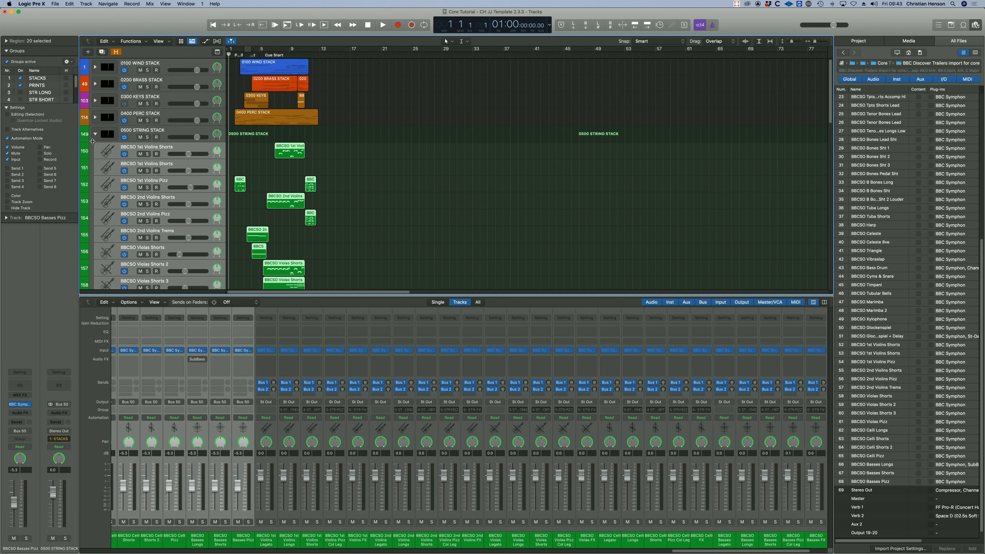
pyautogui.click(96, 134)
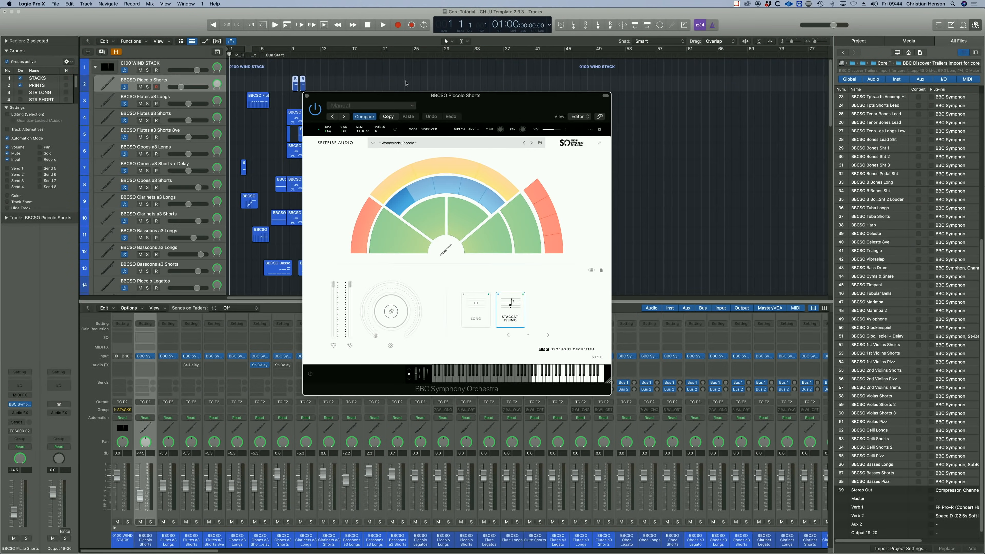
# - Switch the BBCSO Piccolo Shorts instrument to Core mode
pyautogui.moveTo(465, 108); pyautogui.dragTo(582, 108)
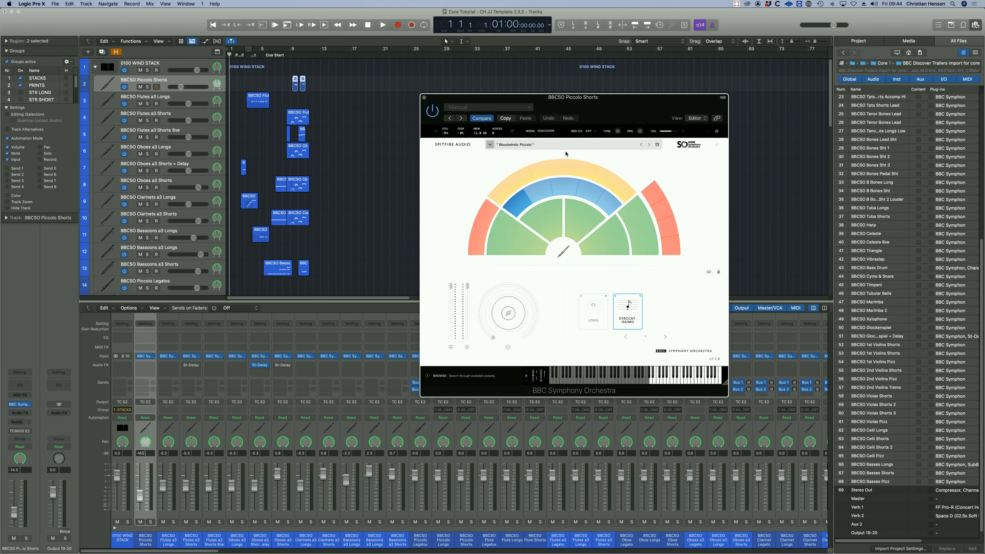
pyautogui.click(557, 131)
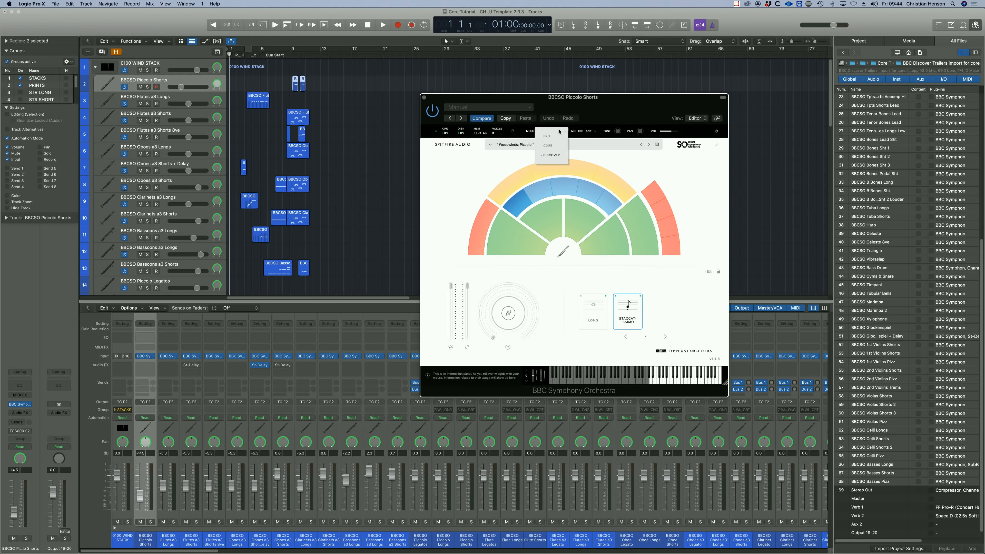
pyautogui.click(553, 147)
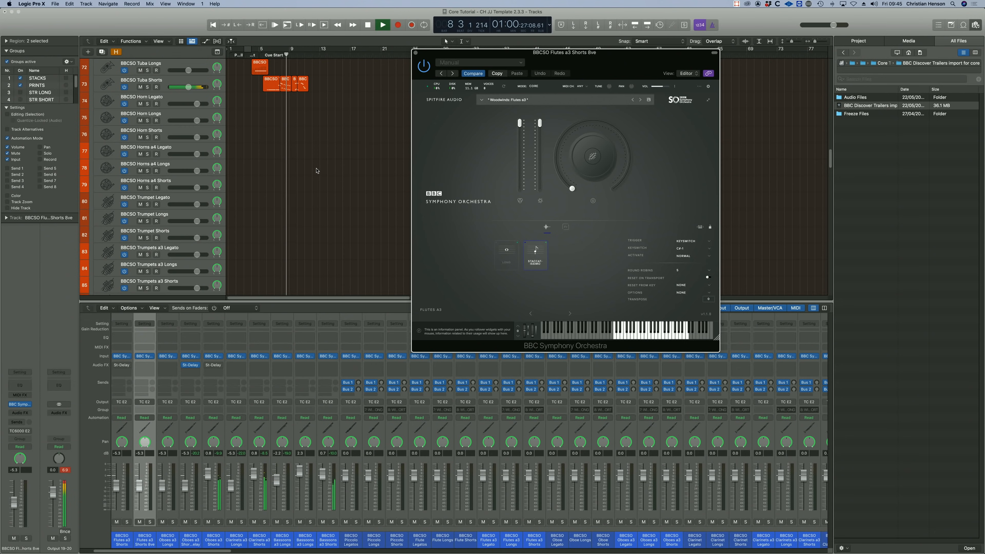
# - Shrink the track heights and examine the imported tracks and their mixer channels during playback
pyautogui.press('super+Up')
pyautogui.press('super+Up')
pyautogui.press('super+Up')
pyautogui.press('super+Up')
pyautogui.press('super+Up')
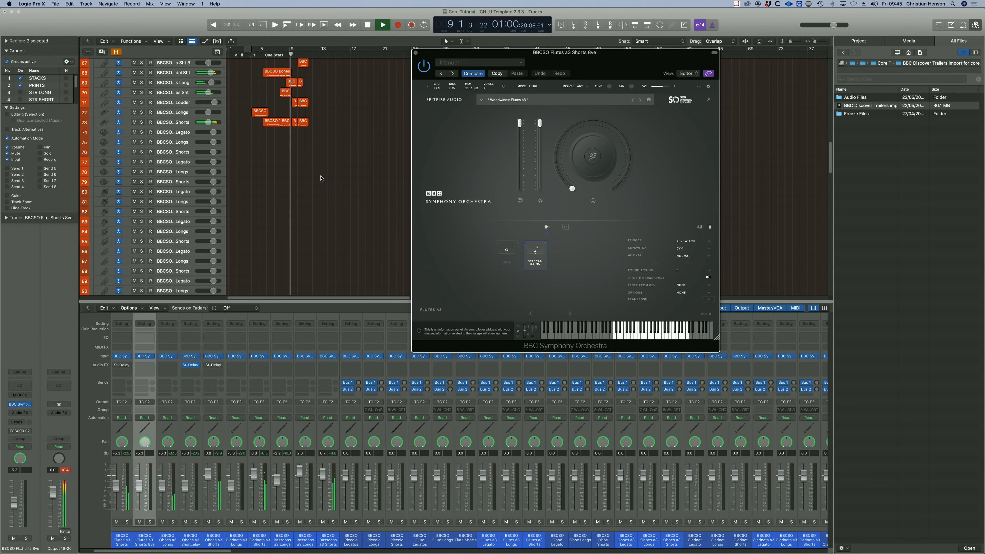
pyautogui.press('super+Up')
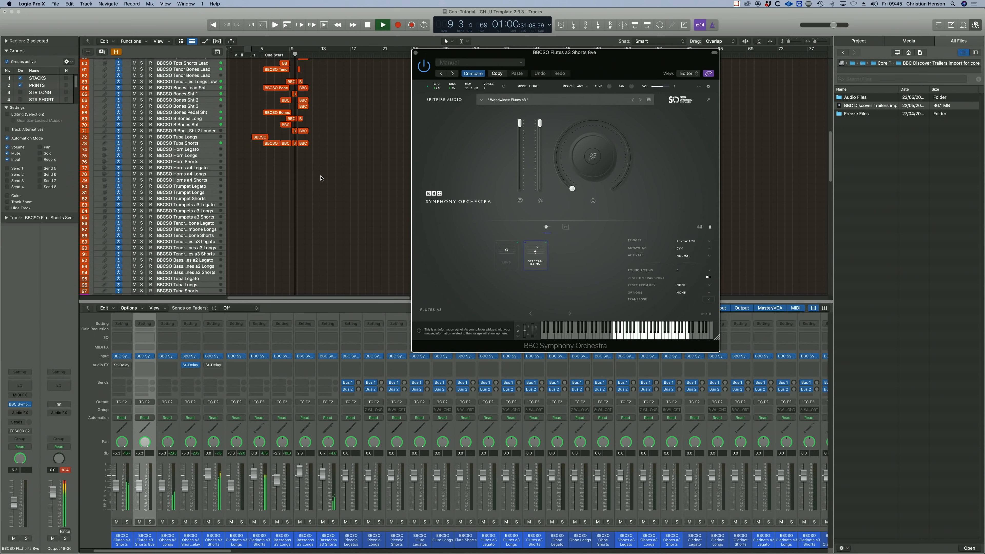
pyautogui.hscroll(-3, 331, 407)
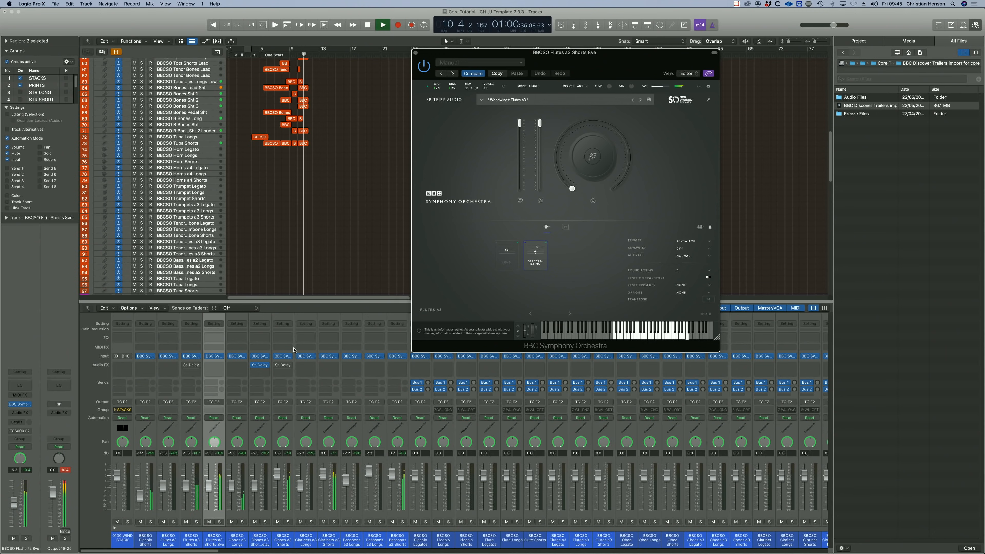
pyautogui.scroll(20, 247, 209)
pyautogui.scroll(-2, 247, 208)
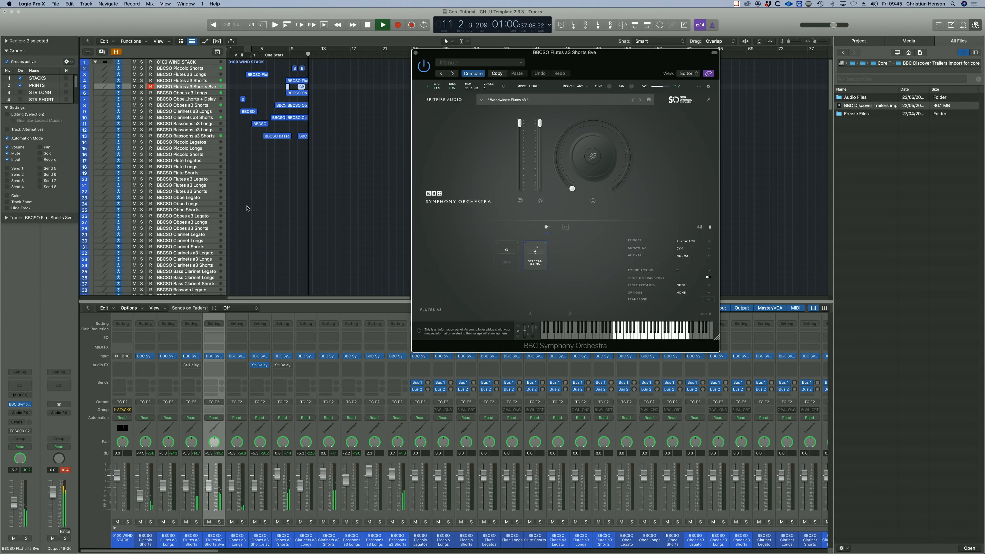